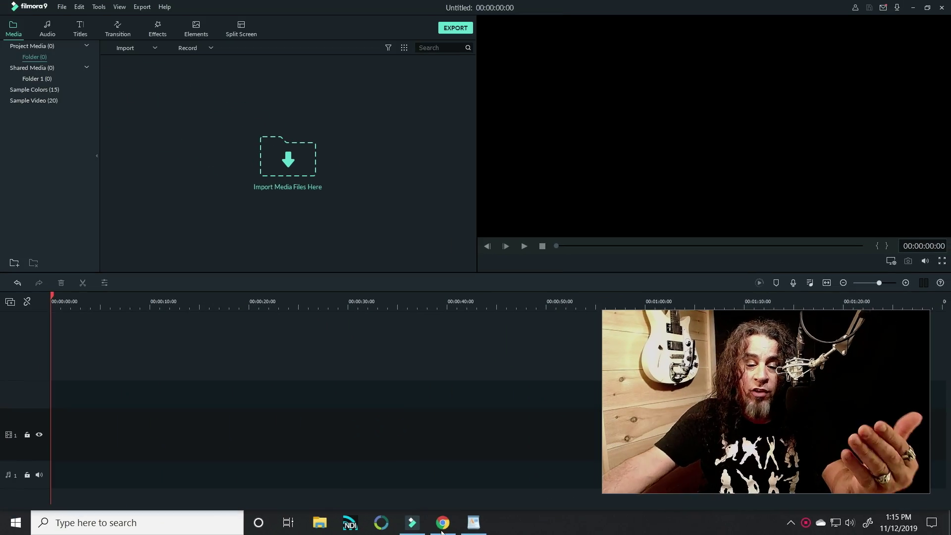
Step: Search the free Filmstocks library with the category limited to Images
left_click(442, 528)
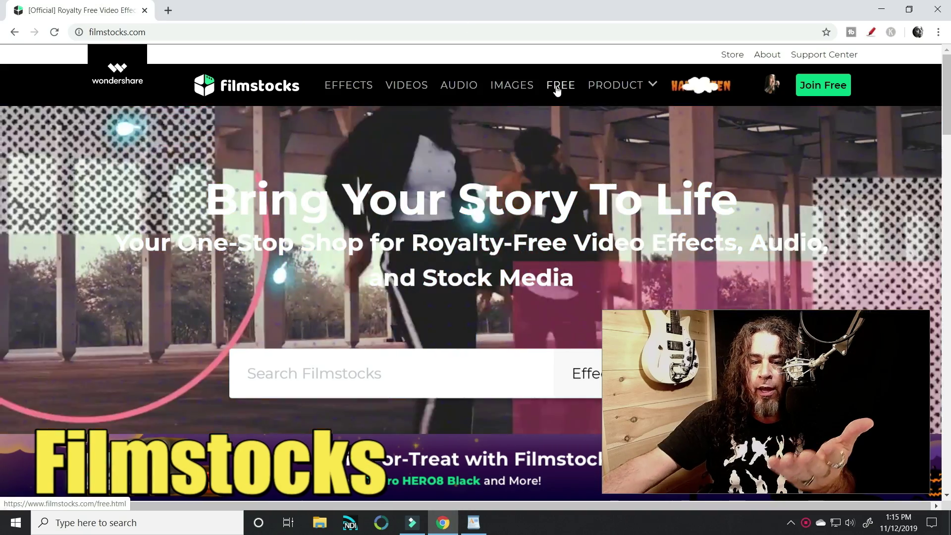
left_click(557, 89)
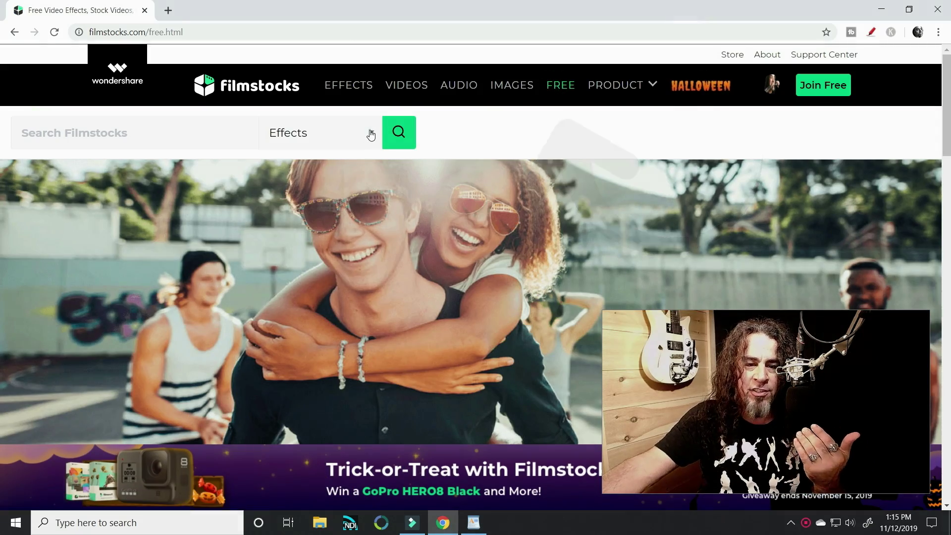
left_click(371, 134)
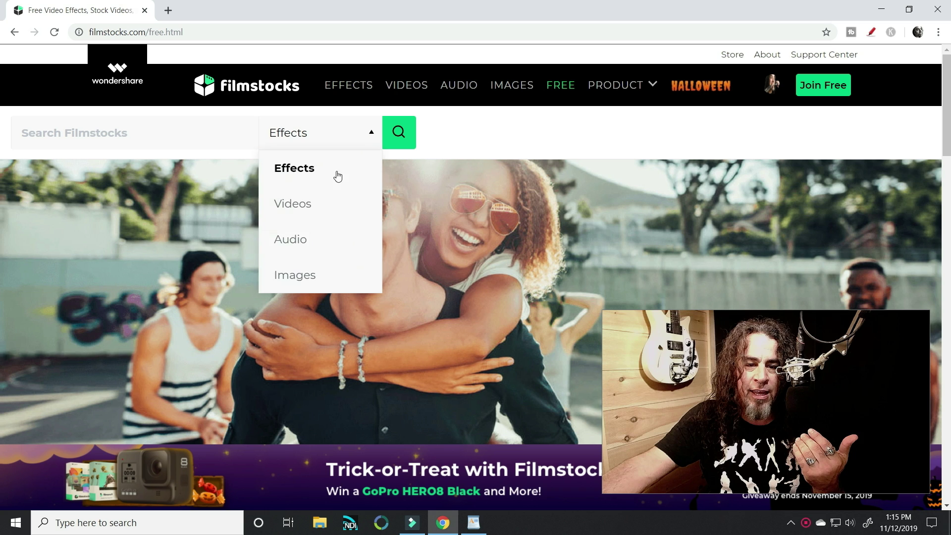
left_click(320, 274)
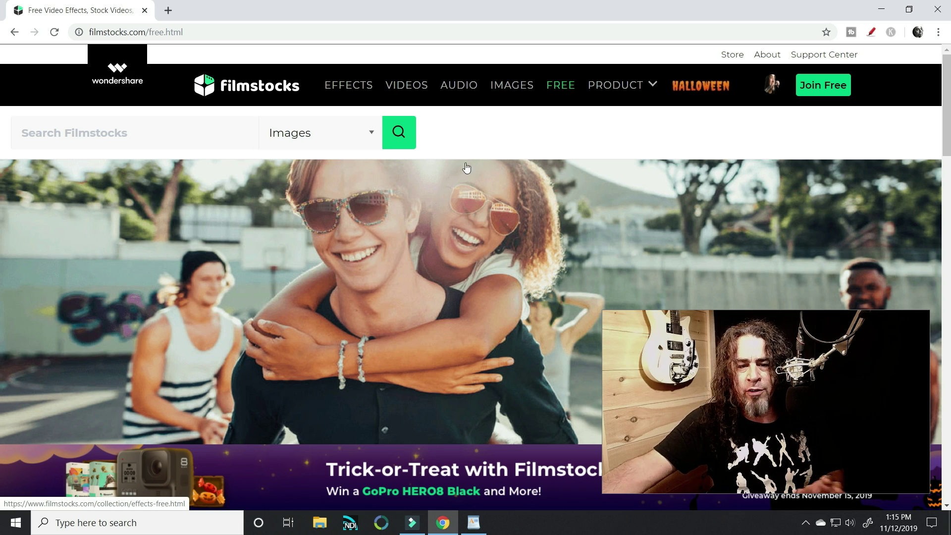
left_click(396, 133)
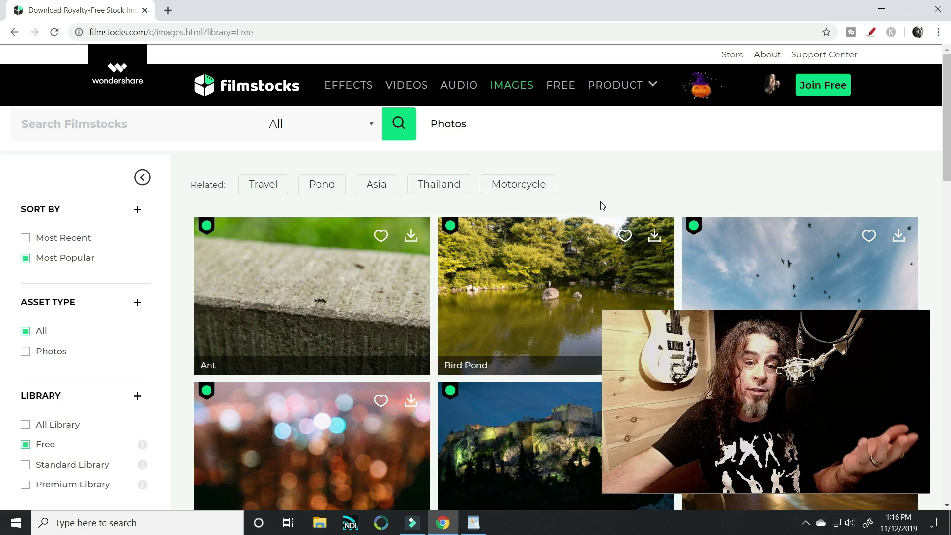
scroll(576, 251, "down", 2)
scroll(576, 251, "down", 3)
scroll(572, 258, "down", 1)
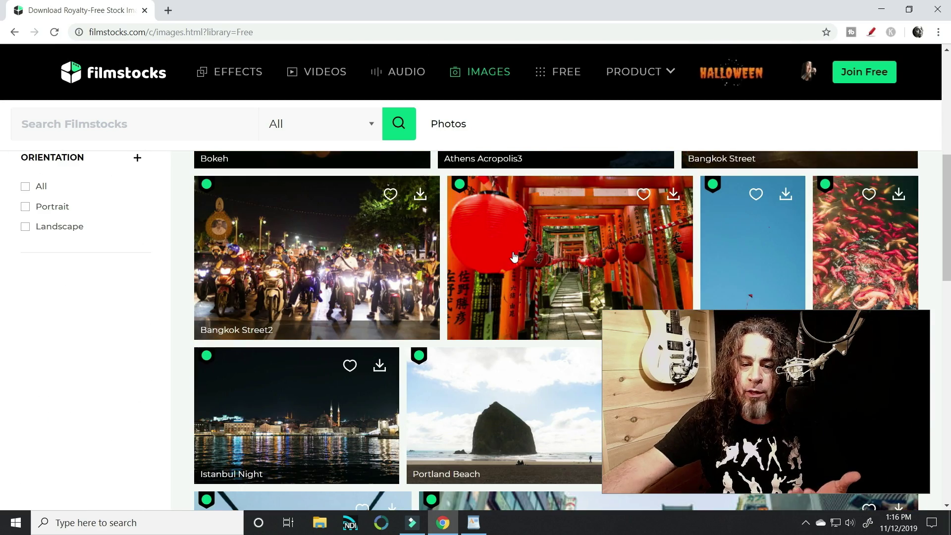
Step: Download the free Japan Shrine5 photo and open options for JapanShrine5.jpg
left_click(509, 255)
scroll(509, 254, "down", 1)
scroll(446, 246, "down", 1)
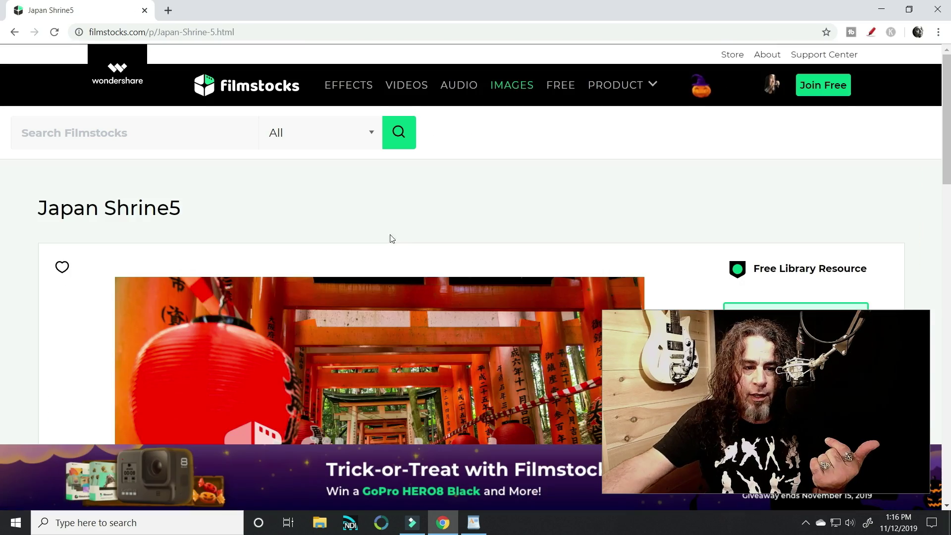
scroll(395, 216, "down", 1)
scroll(395, 210, "down", 4)
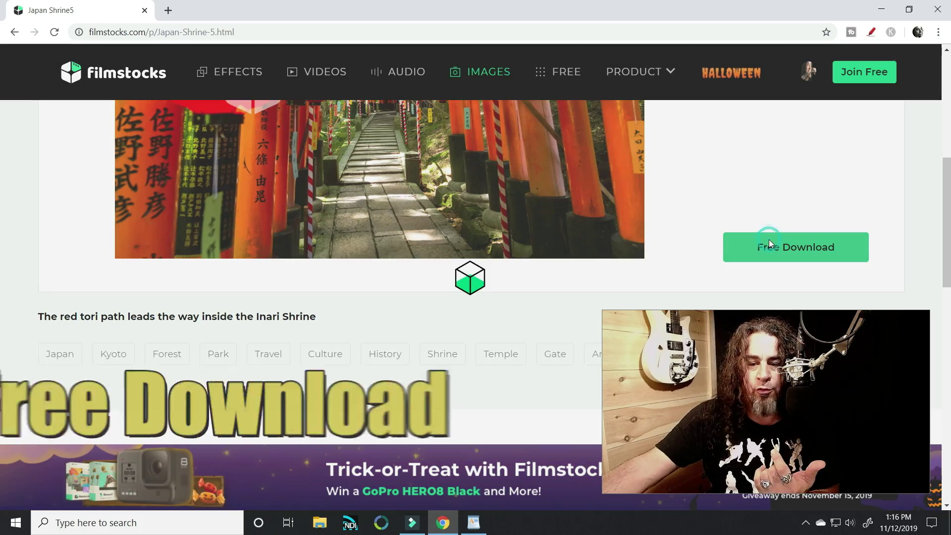
left_click(773, 245)
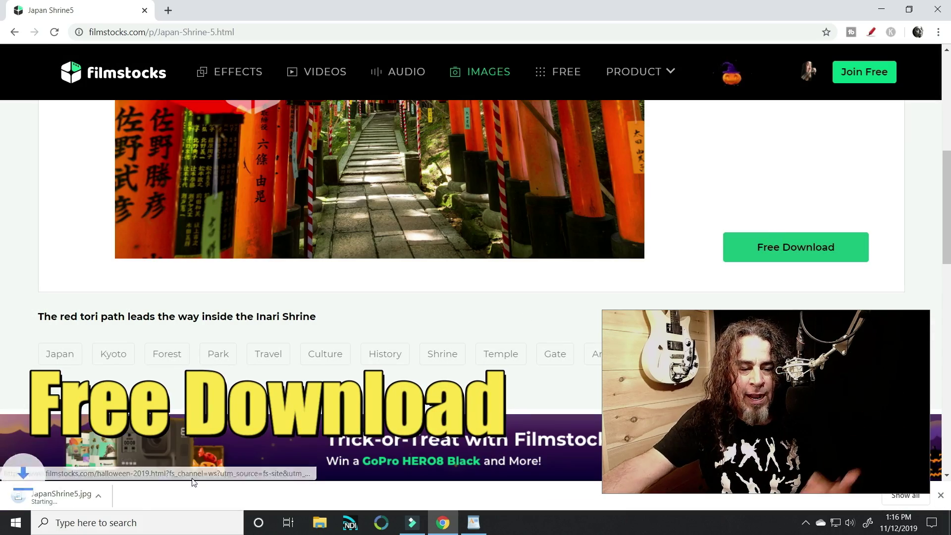
right_click(67, 502)
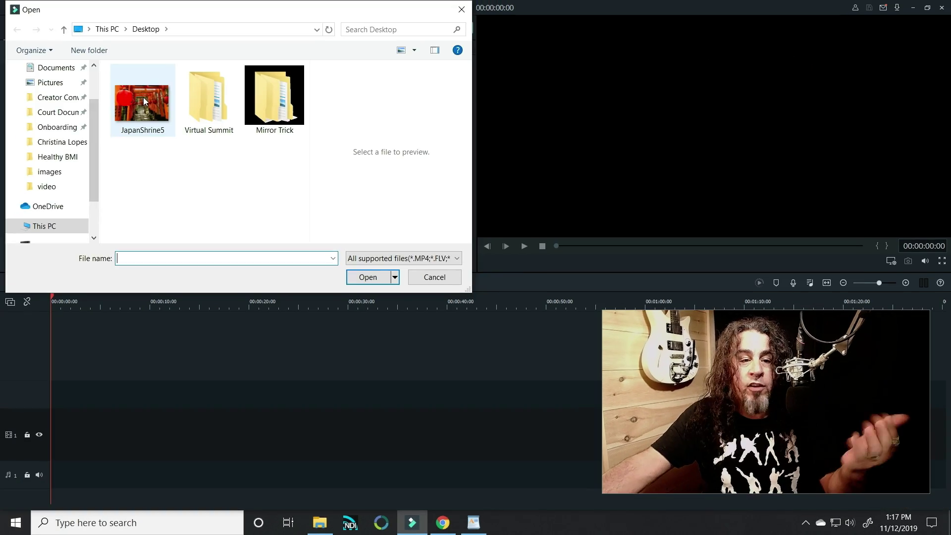
Step: Import JapanShrine5 onto video track 1, stretch it to about 46 seconds, and crop to fit
double_click(138, 112)
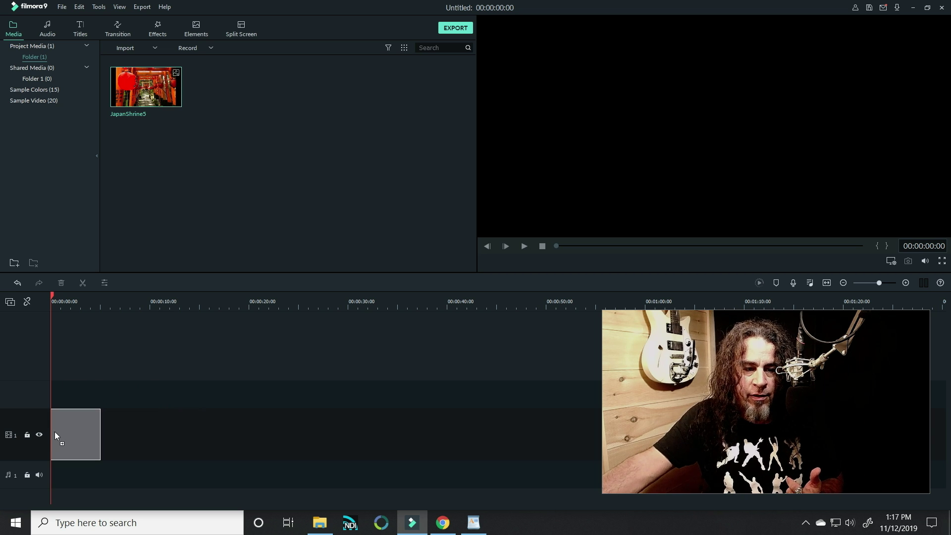
left_click_drag(55, 435, 57, 435)
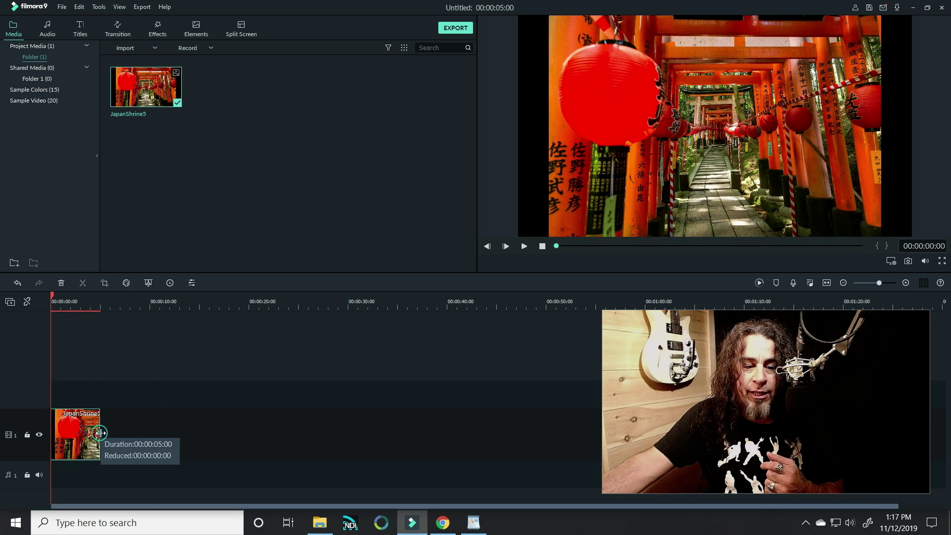
left_click_drag(100, 433, 512, 410)
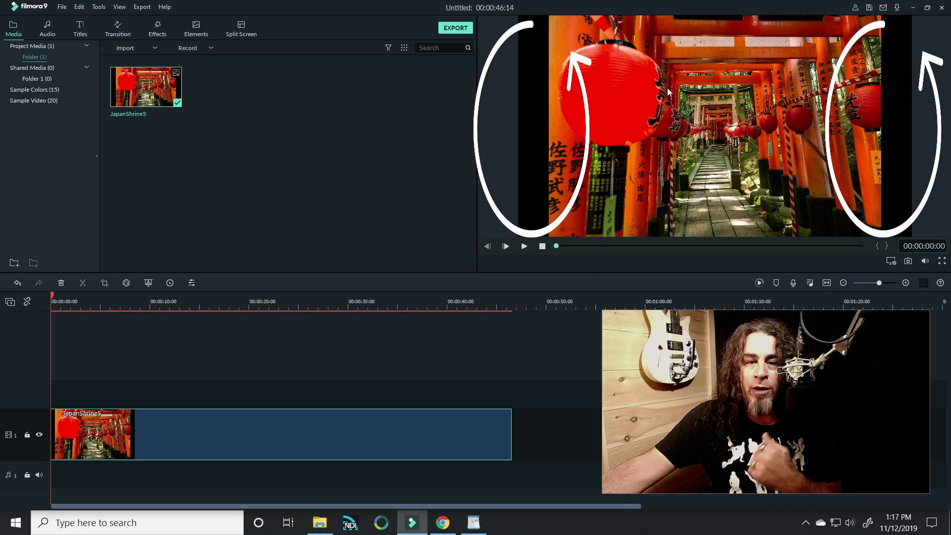
right_click(320, 440)
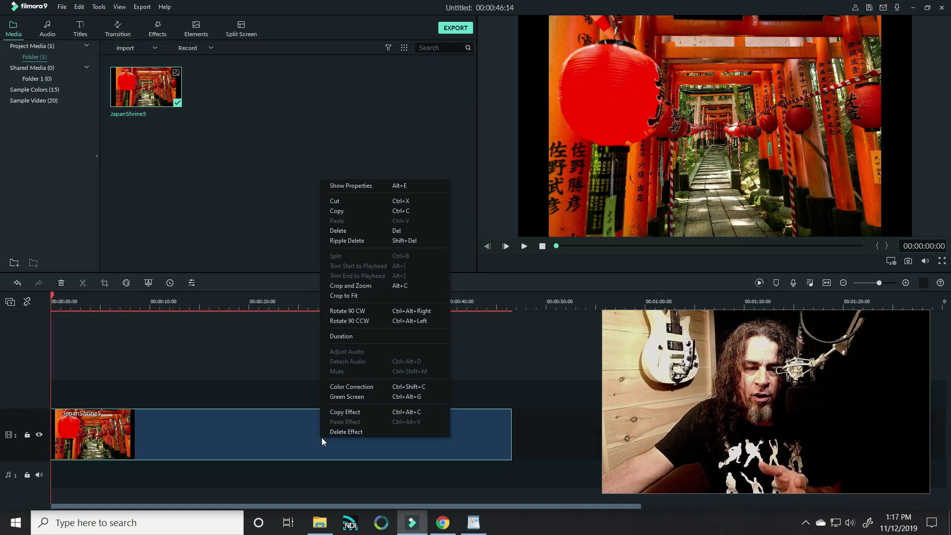
left_click(347, 298)
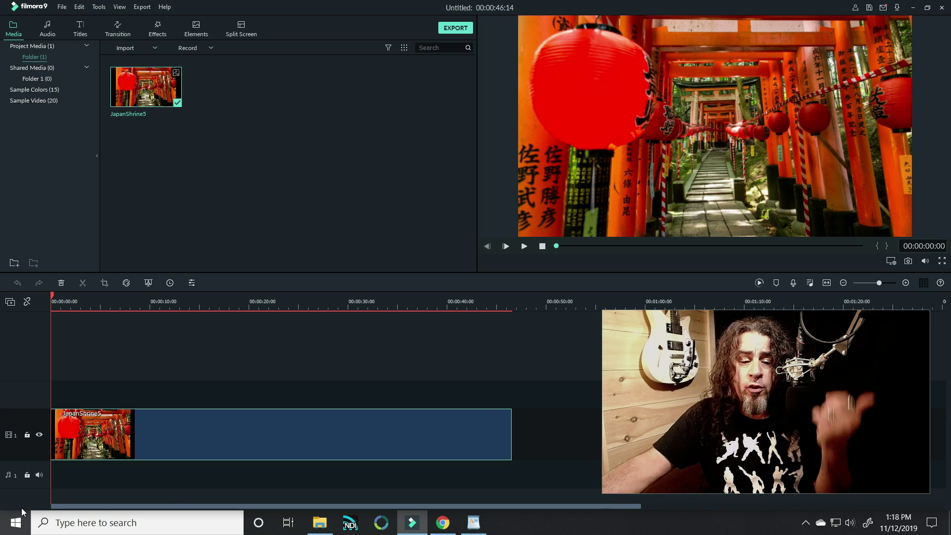
Step: Give the clip a Pan & Zoom whose End frame is shrunk and moved onto the gate tunnel
right_click(157, 436)
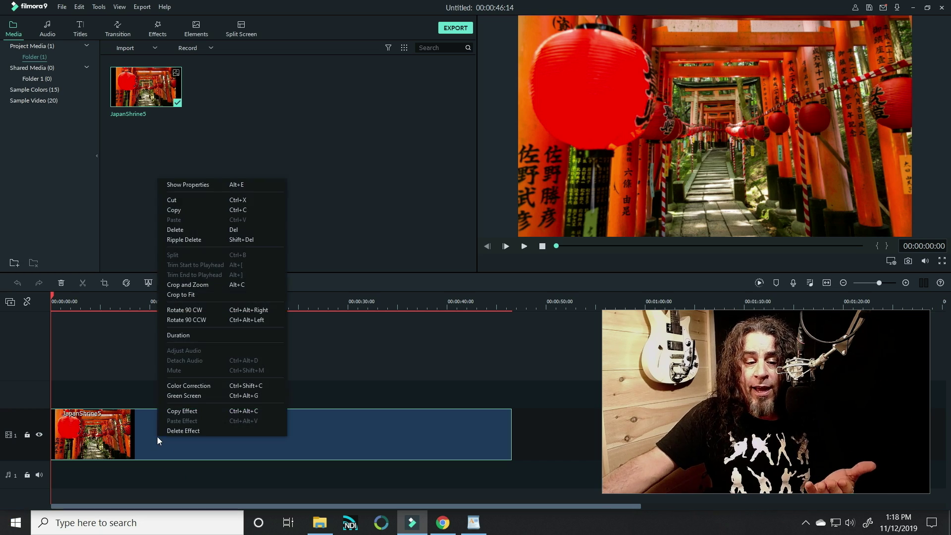
left_click(196, 284)
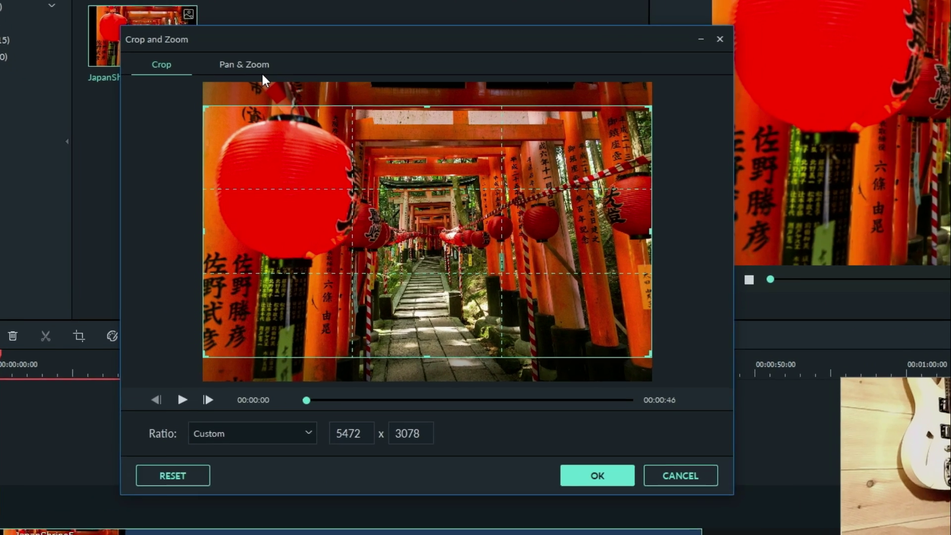
left_click(265, 63)
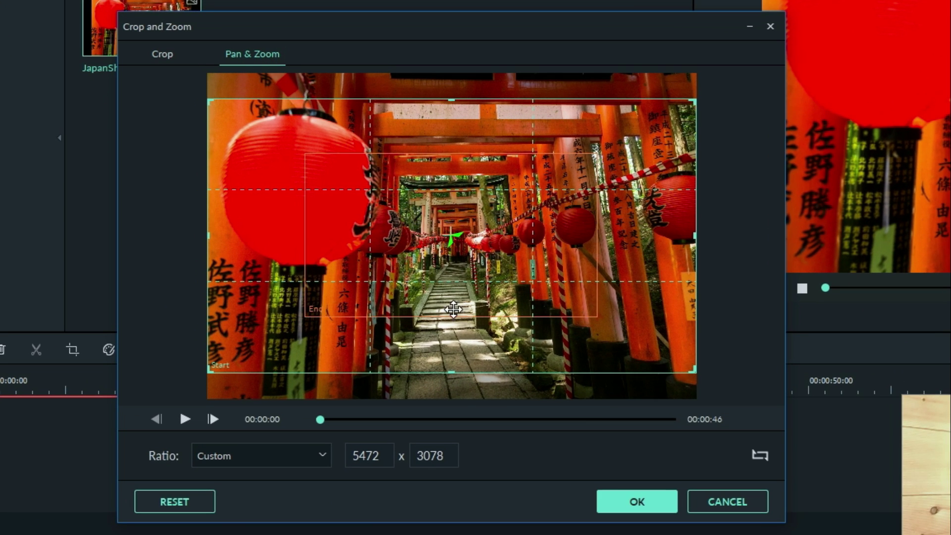
left_click(405, 268)
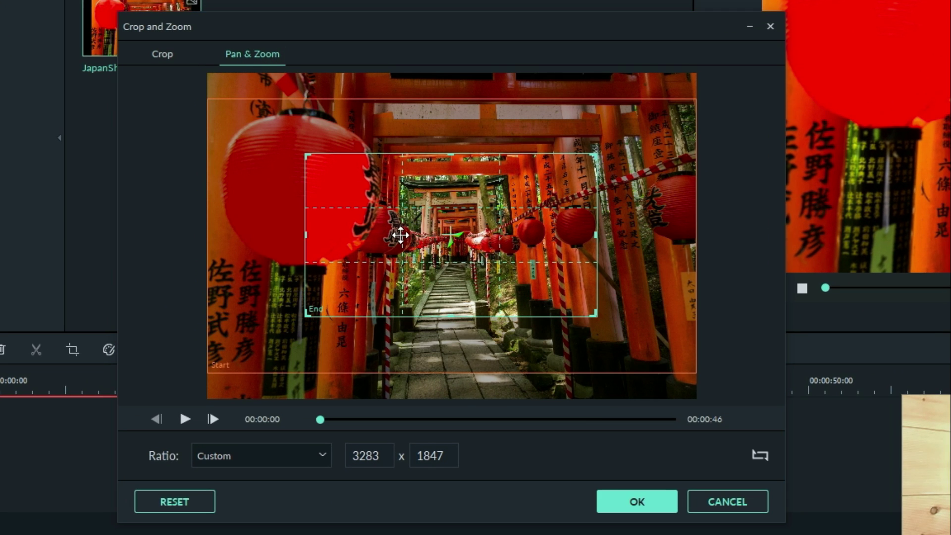
left_click_drag(400, 235, 429, 293)
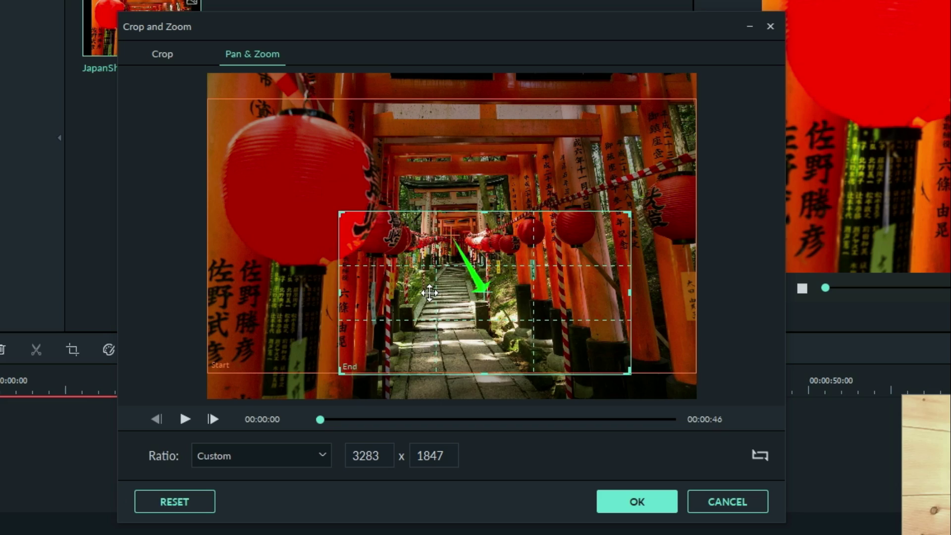
left_click_drag(429, 293, 496, 202)
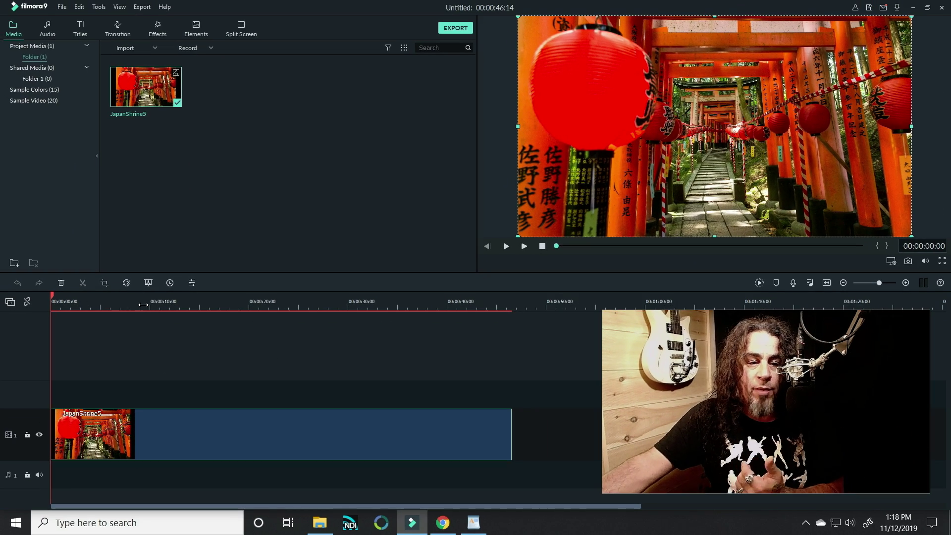
Step: Split the shrine clip at about 10 seconds, then play from the start and pause
left_click(152, 301)
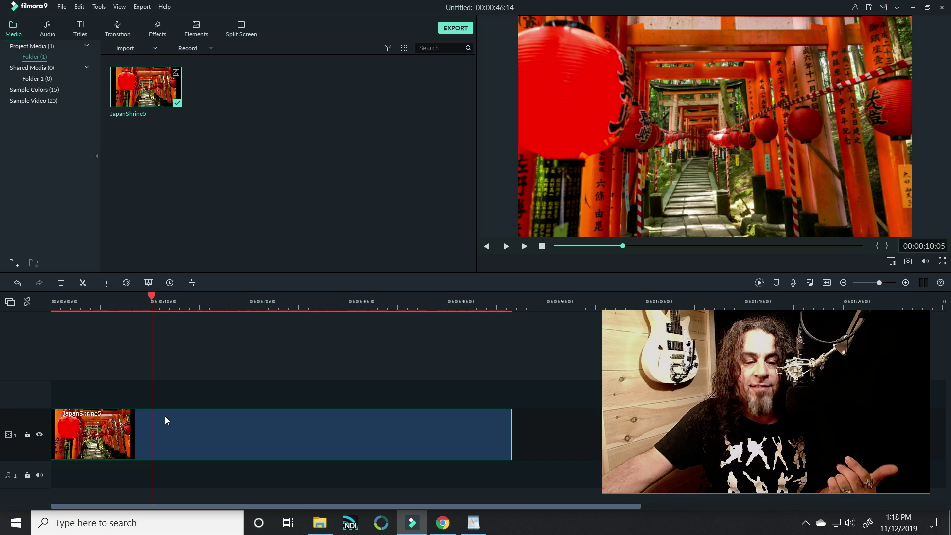
left_click(82, 285)
key("Home")
key("space")
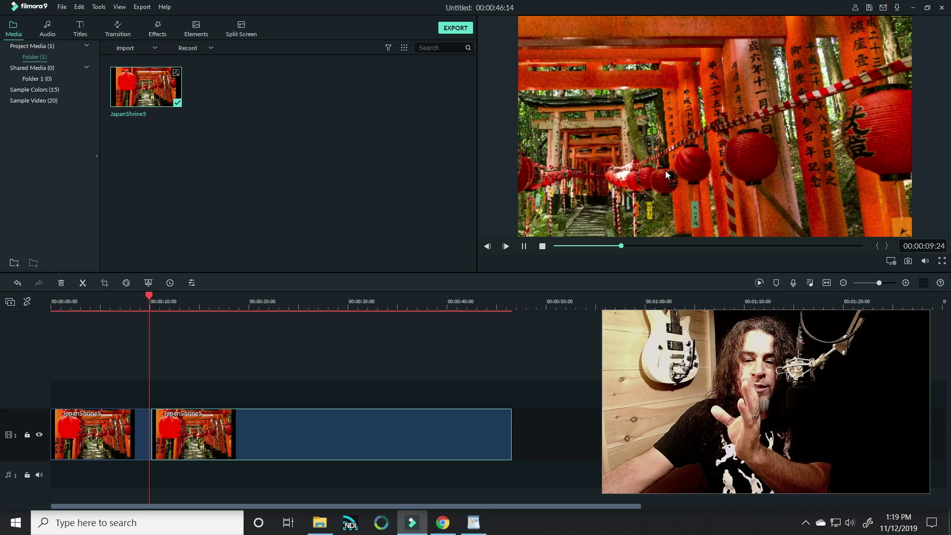
key("space")
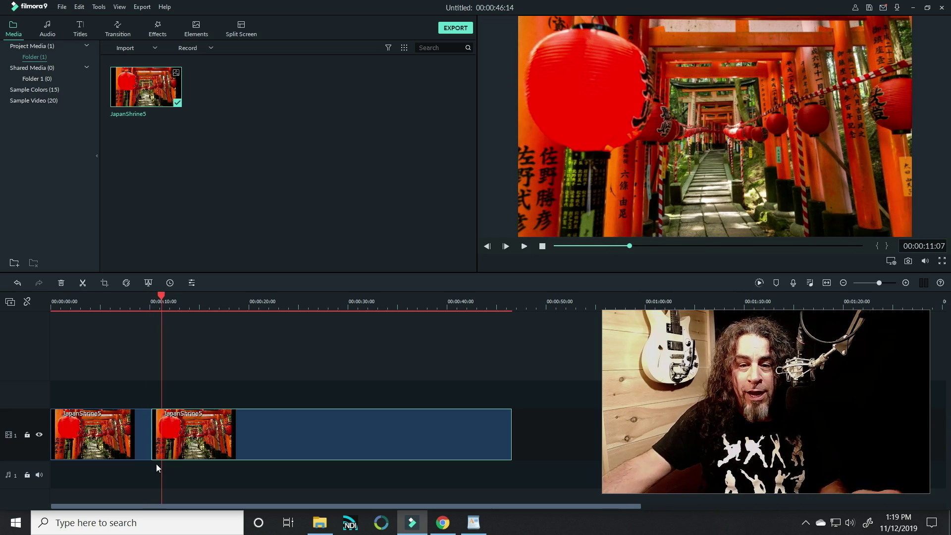
Step: Shrink the second clip's Pan & Zoom Start frame inward around the torii tunnel
right_click(199, 444)
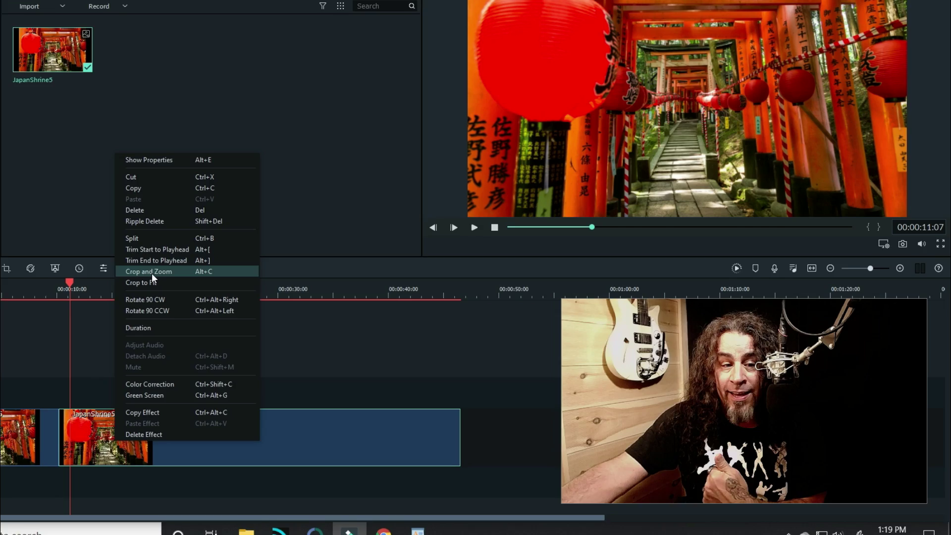
left_click(123, 269)
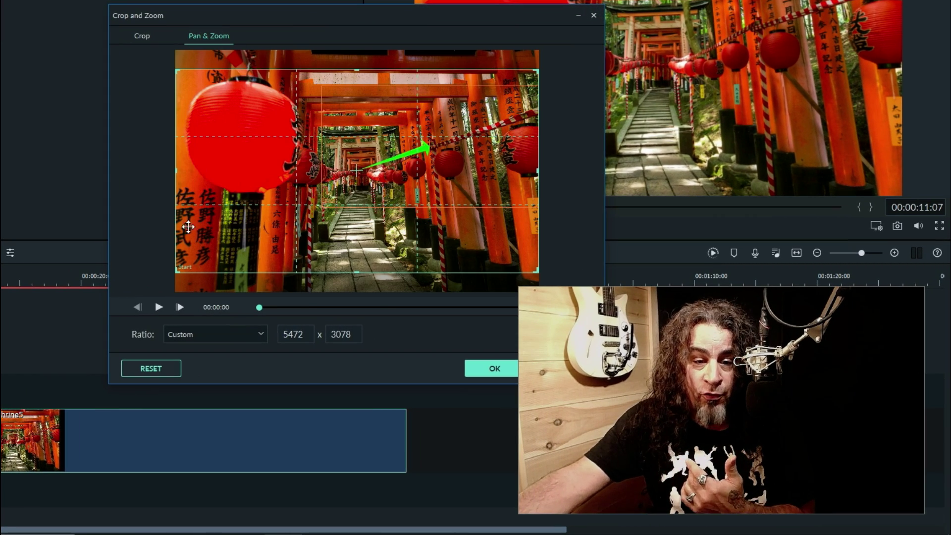
left_click_drag(178, 275, 290, 202)
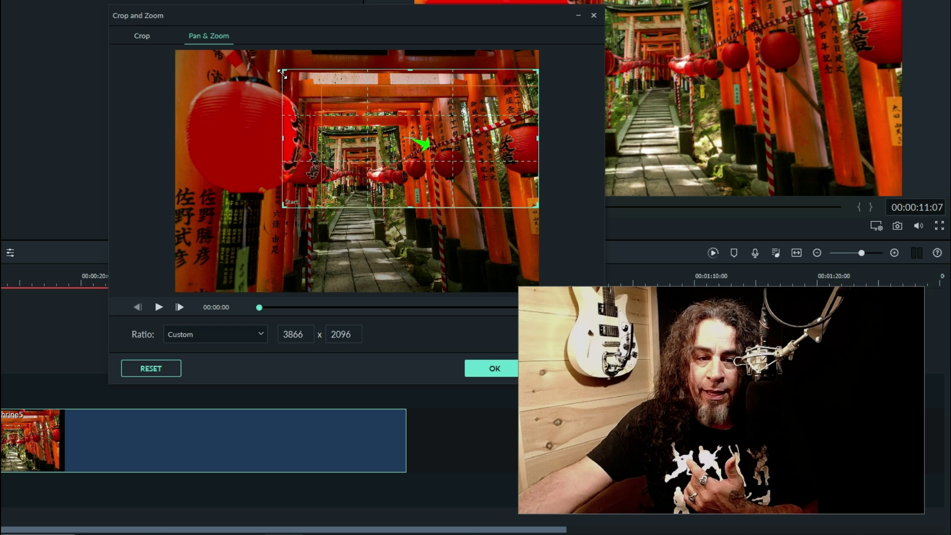
left_click_drag(294, 77, 317, 96)
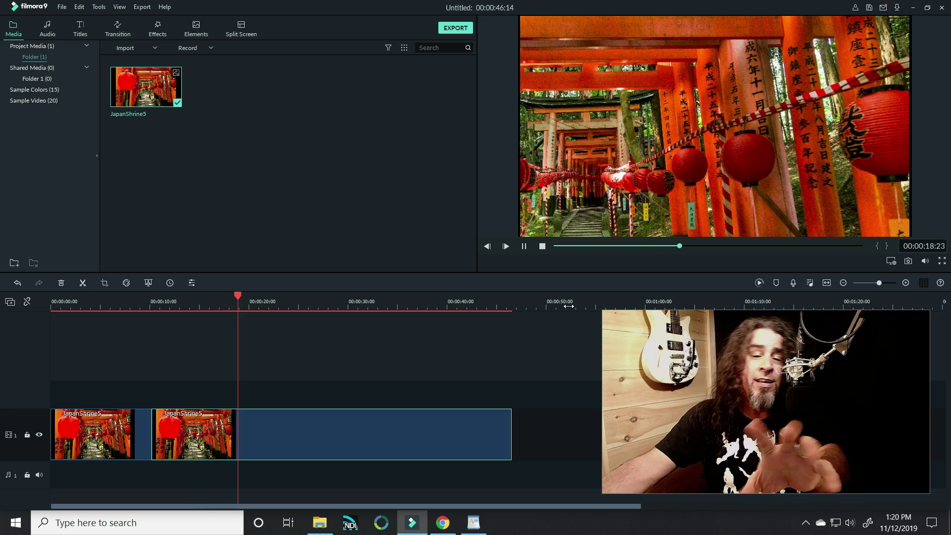
Step: Pause, move the playhead back to about 8 seconds, and replay until about 14 seconds
left_click(523, 246)
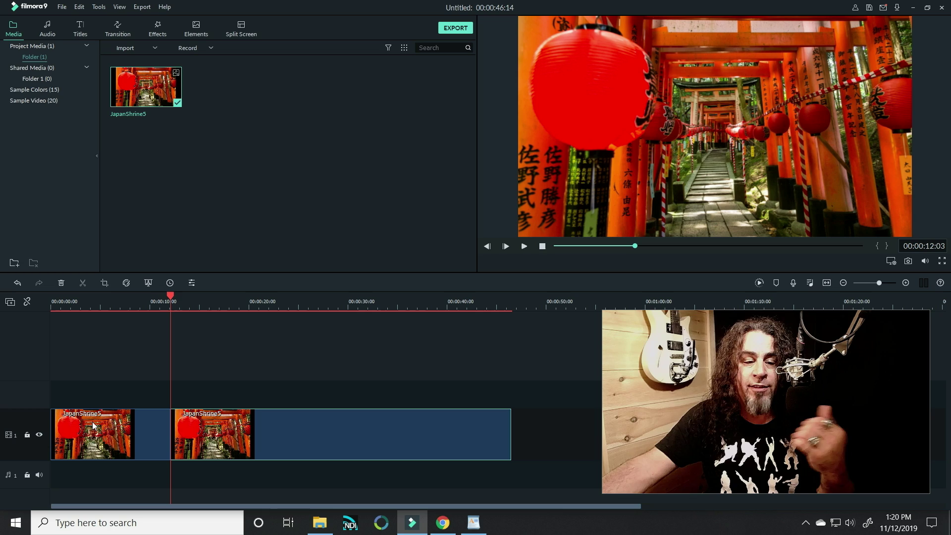
left_click_drag(171, 299, 131, 298)
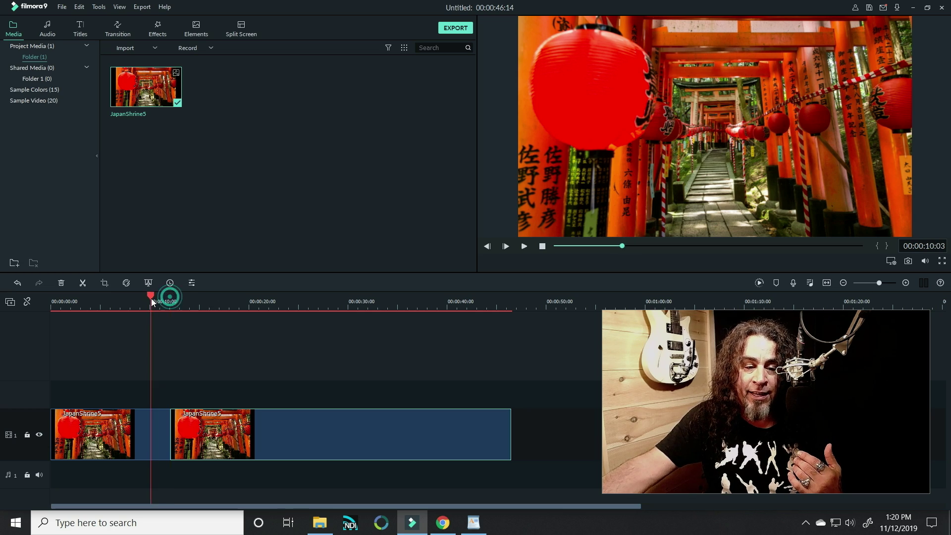
left_click(523, 246)
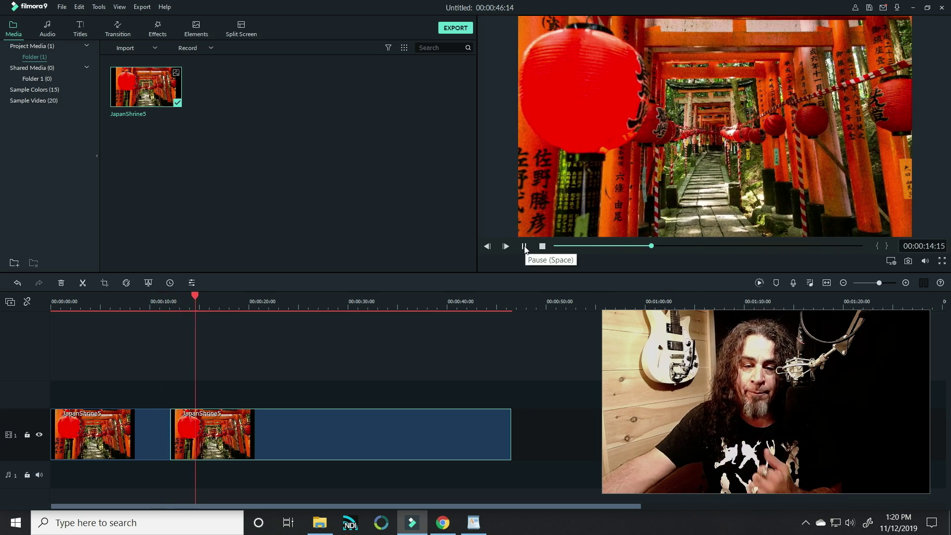
left_click(525, 246)
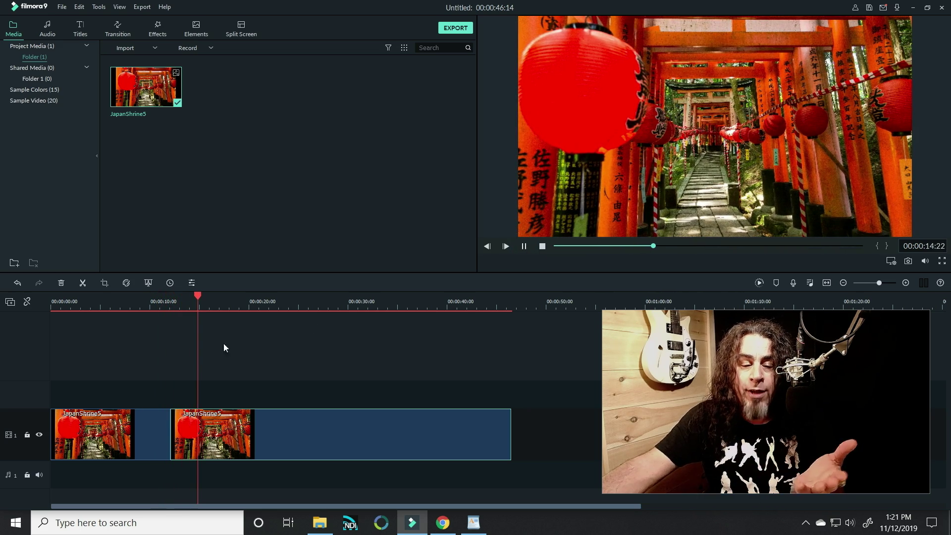
Step: Select the second clip's 3276 x 1838 end frame in Crop and Zoom, check the Crop tab, and apply
right_click(229, 443)
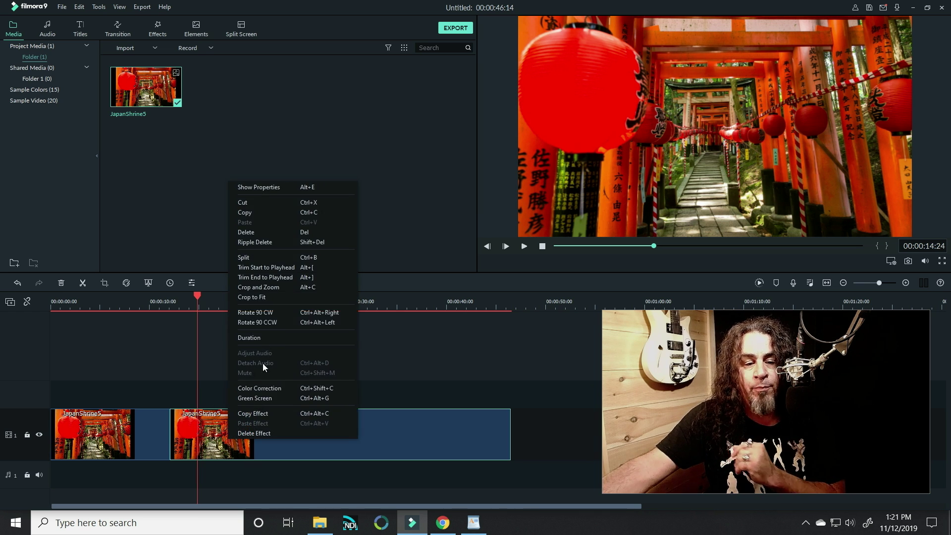
left_click(260, 287)
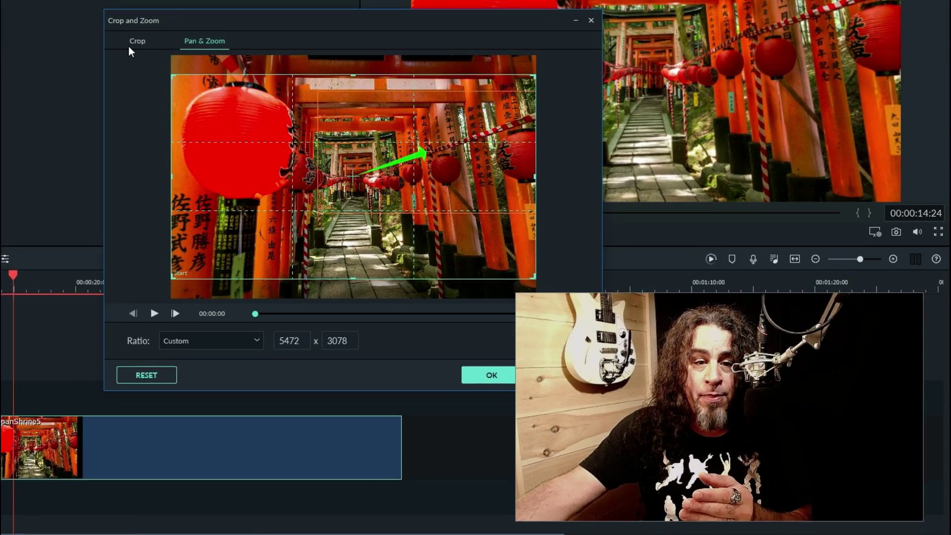
left_click(131, 43)
left_click(181, 33)
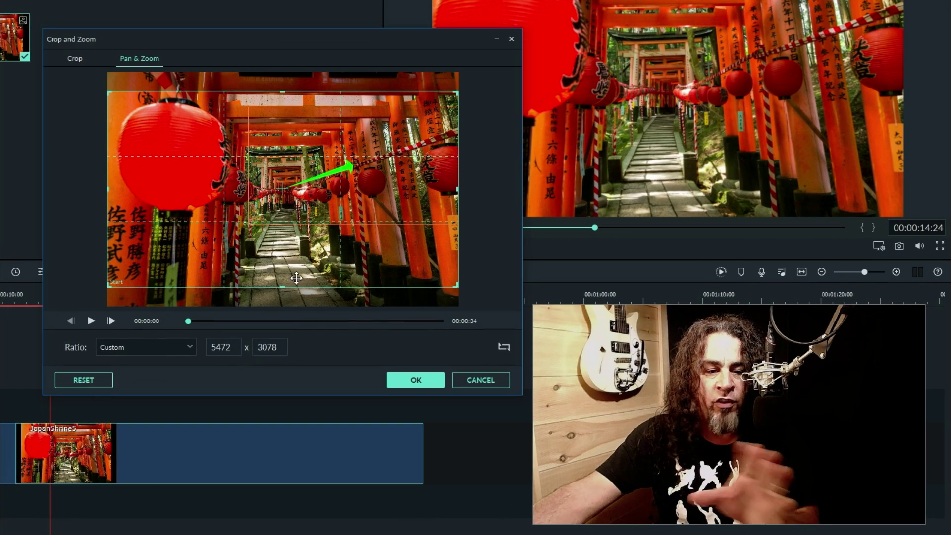
left_click(259, 210)
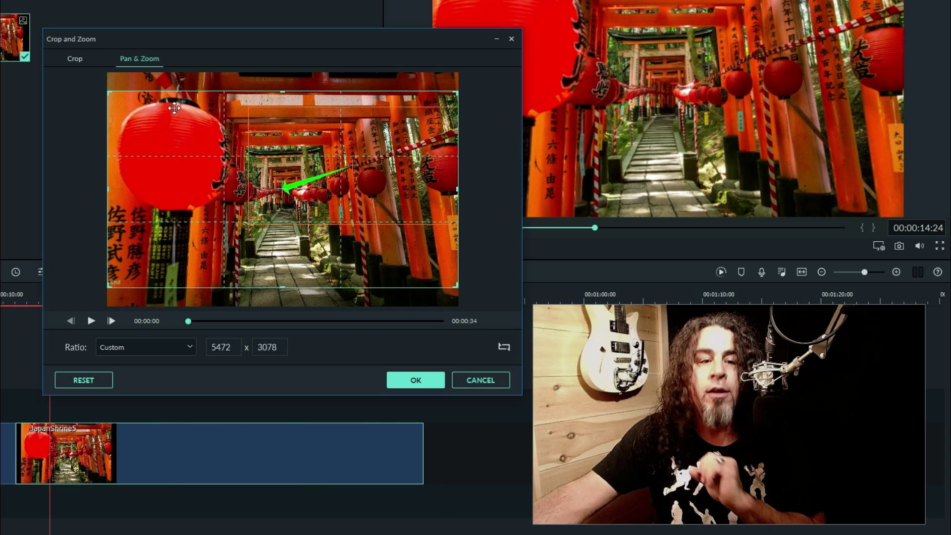
left_click(78, 58)
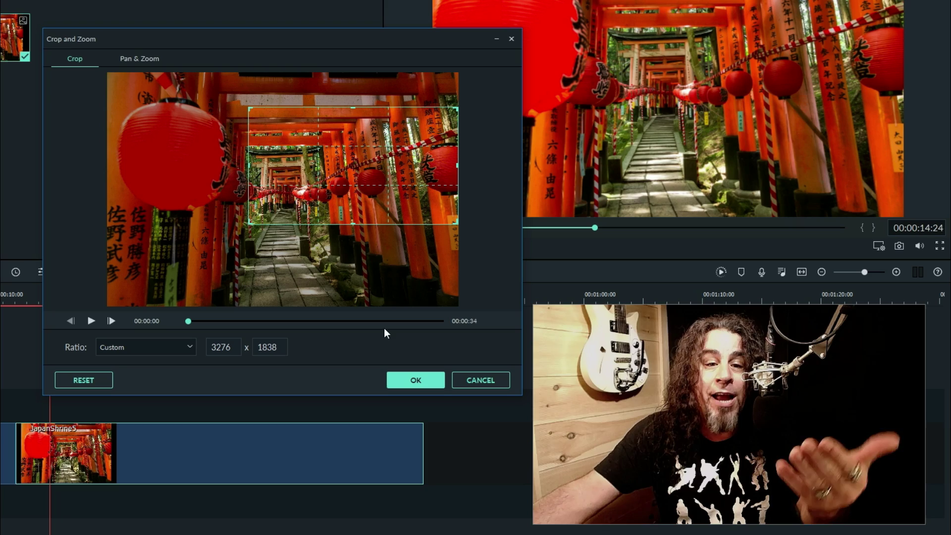
left_click(416, 379)
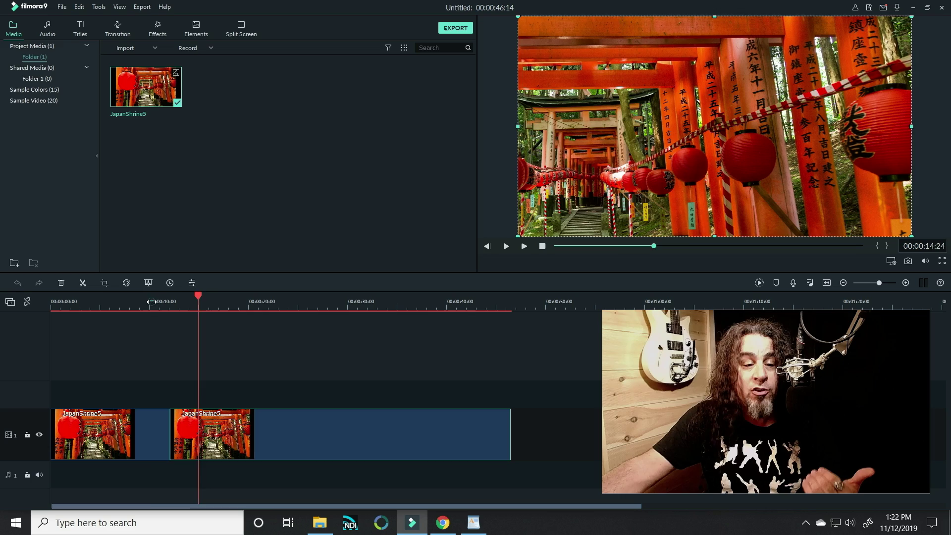
Step: Play and pause the edited timeline, then move the playhead to about 9 seconds
left_click(525, 247)
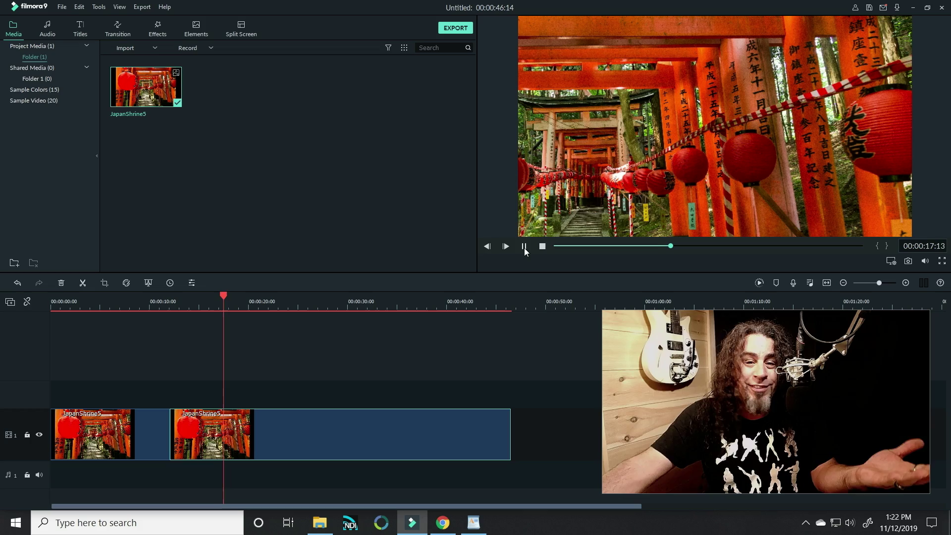
left_click(525, 247)
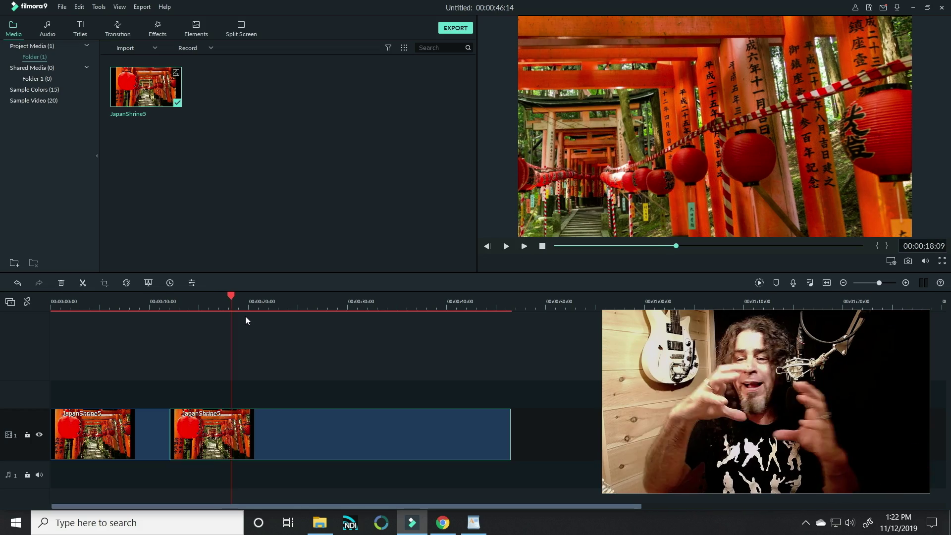
left_click(159, 305)
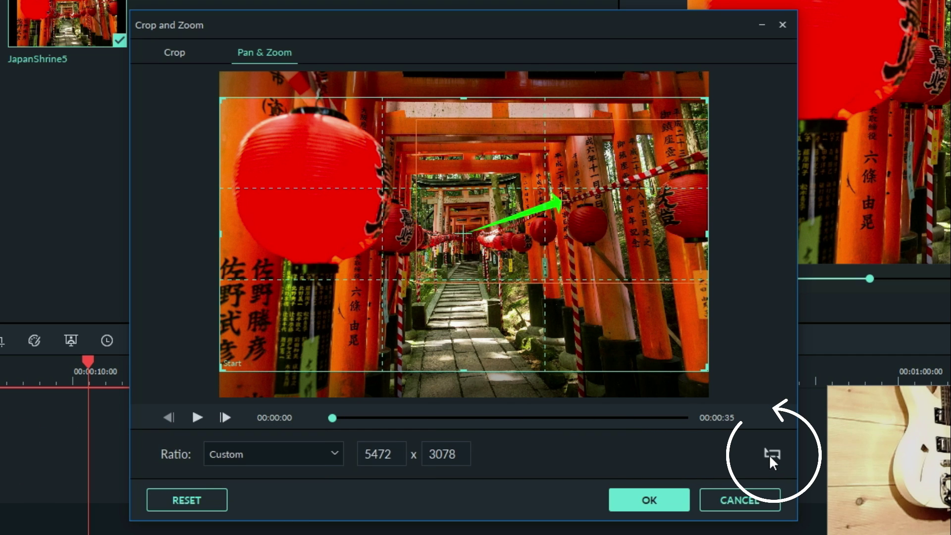
Step: Swap the clip's Pan & Zoom start and end frames, apply, and play the result
left_click(769, 454)
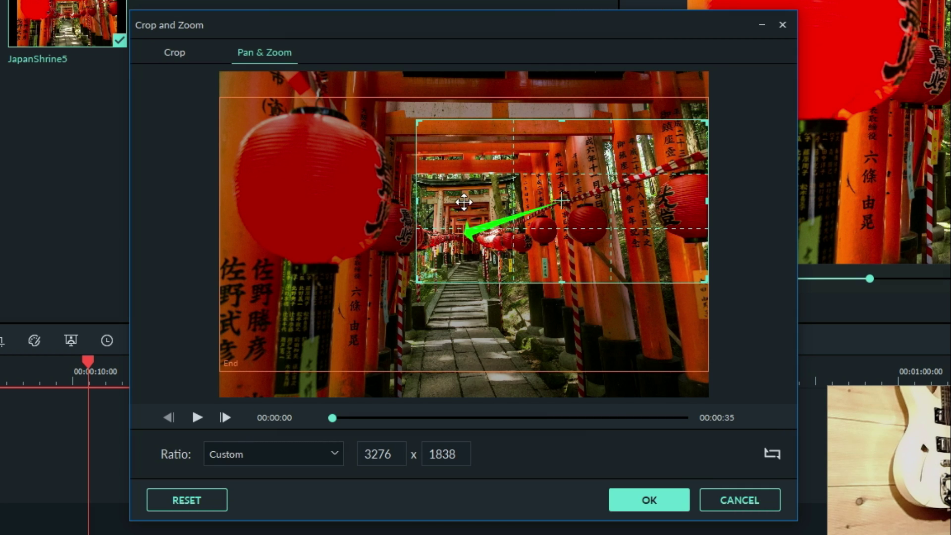
left_click(179, 55)
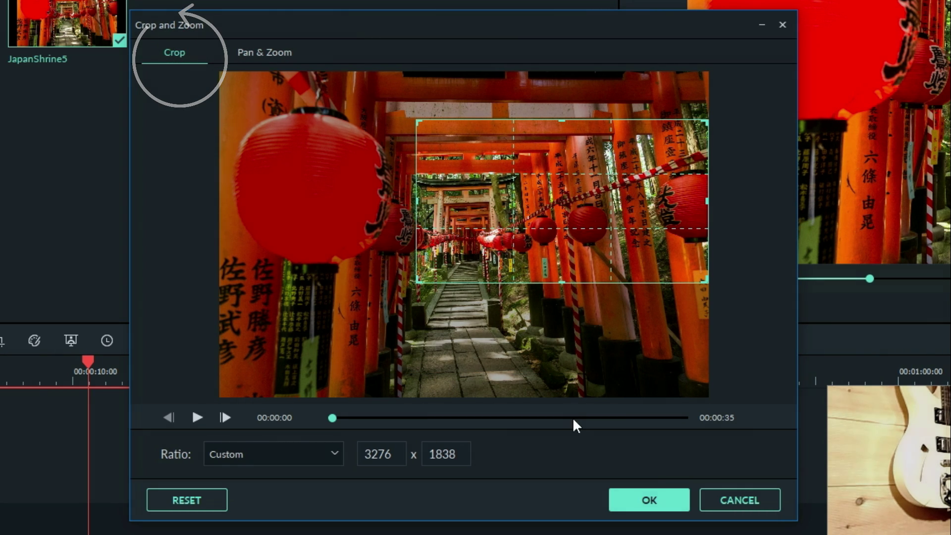
left_click(644, 504)
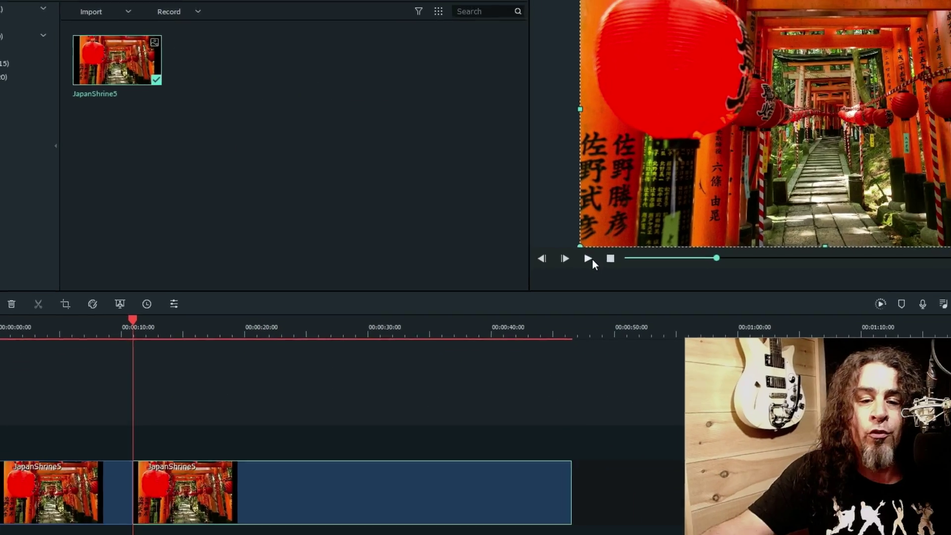
left_click(588, 260)
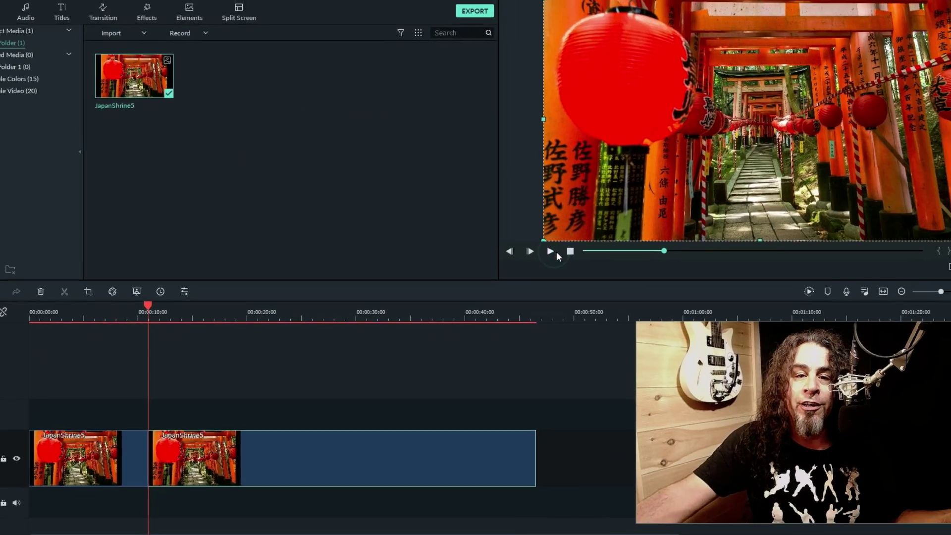